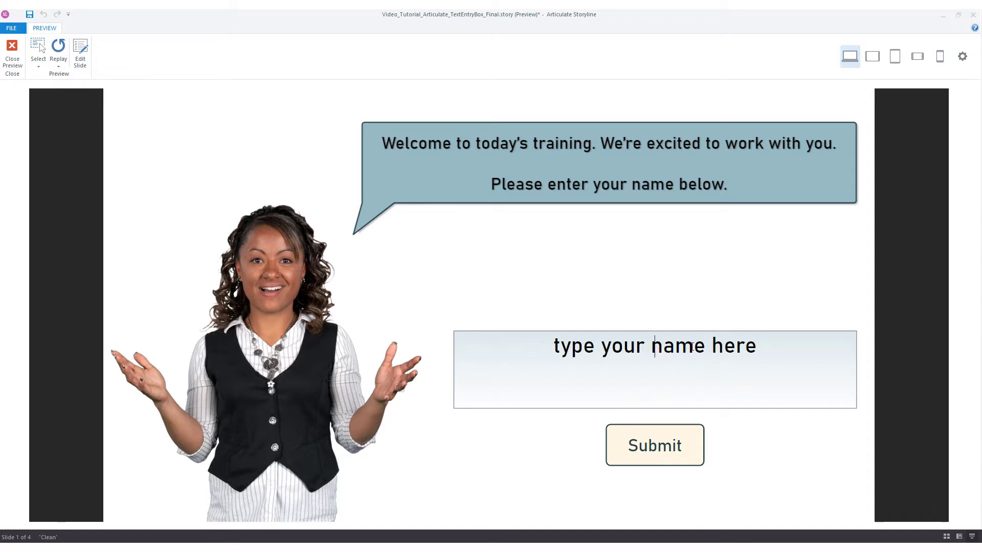
Enter a sample learner name in the preview, submit it, and advance to the quiz question.
{"action": "type", "text": "John Doe"}
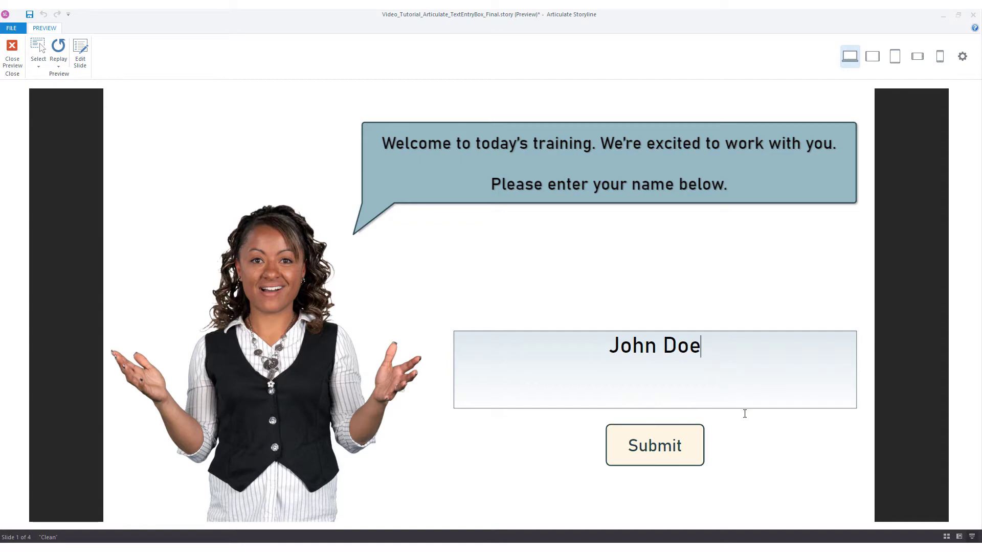
{"action": "left_click", "coordinate": [672, 457]}
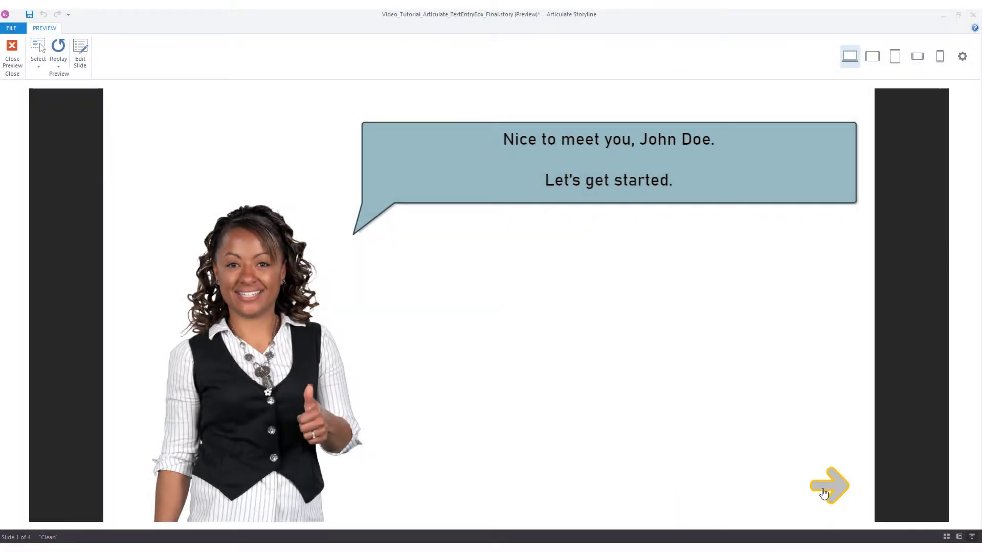
{"action": "left_click", "coordinate": [818, 493]}
Answer the quiz wrong, retry with the correct answer, and continue to the results slide.
{"action": "left_click", "coordinate": [533, 222]}
{"action": "left_click", "coordinate": [658, 473]}
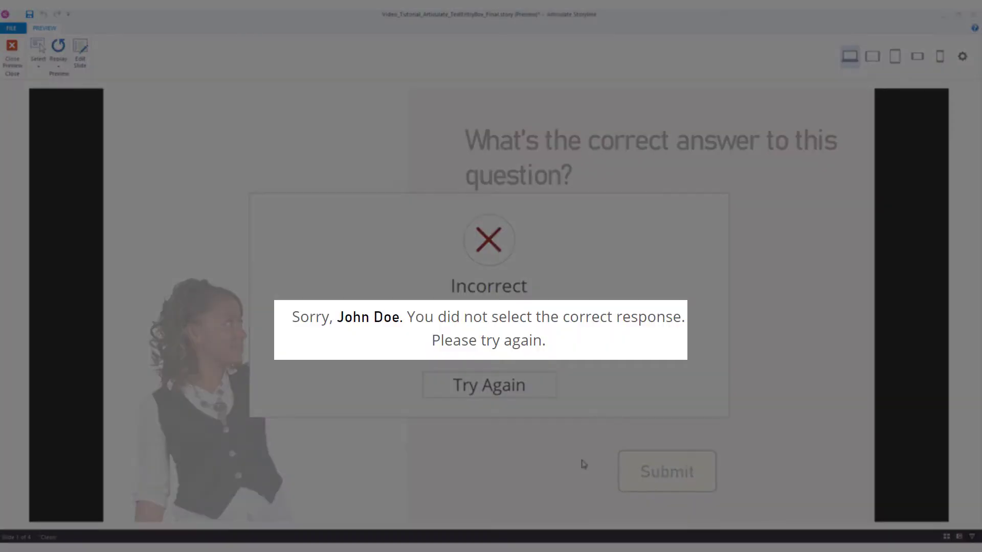
{"action": "left_click", "coordinate": [517, 396]}
{"action": "left_click", "coordinate": [533, 301]}
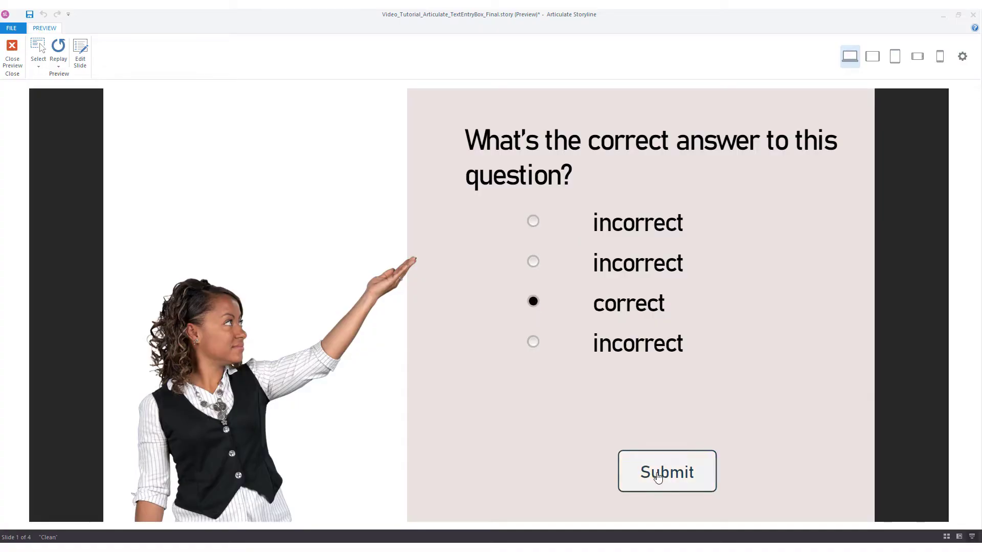
{"action": "left_click", "coordinate": [659, 473]}
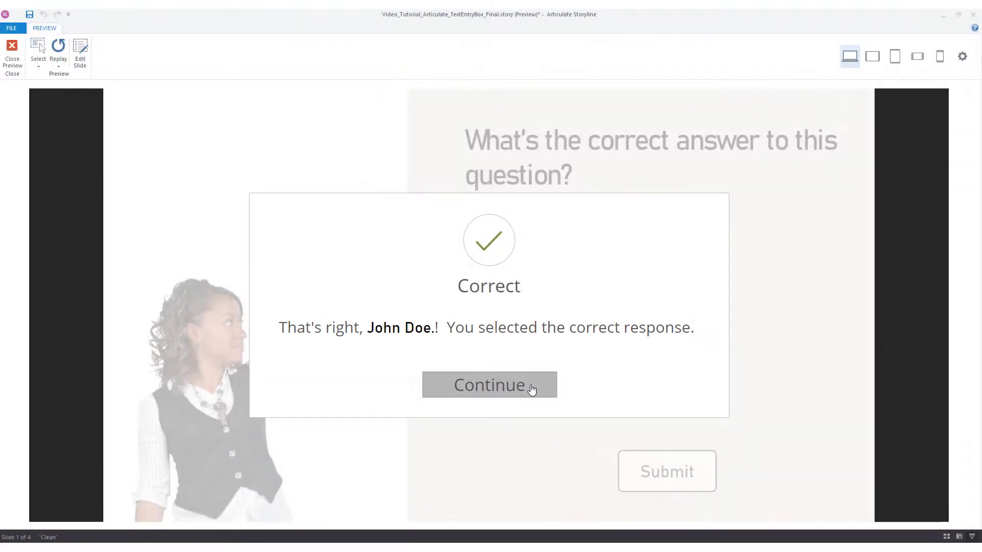
{"action": "left_click", "coordinate": [532, 390]}
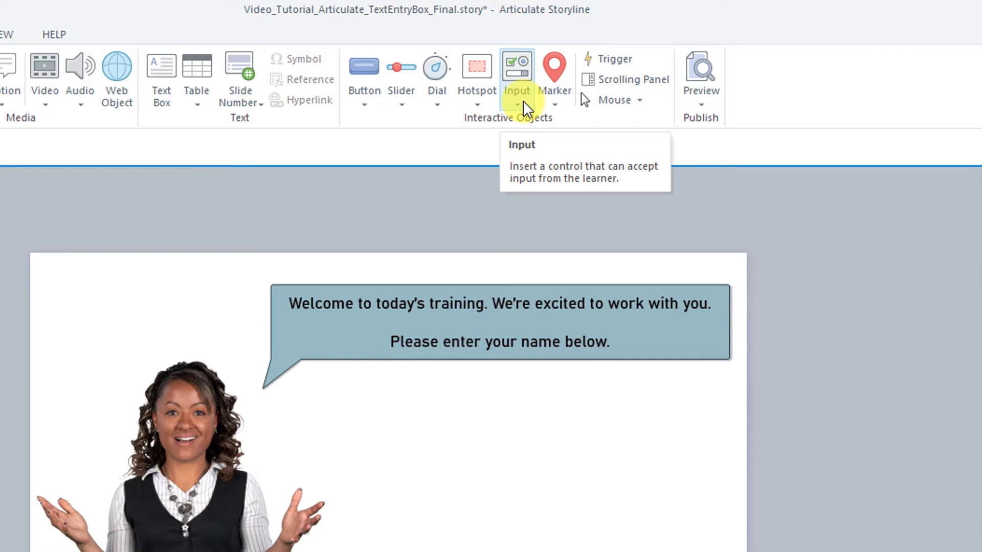
Draw a Text Entry Field from Insert > Input just above the Submit button on slide 1.1.
{"action": "left_click", "coordinate": [526, 107]}
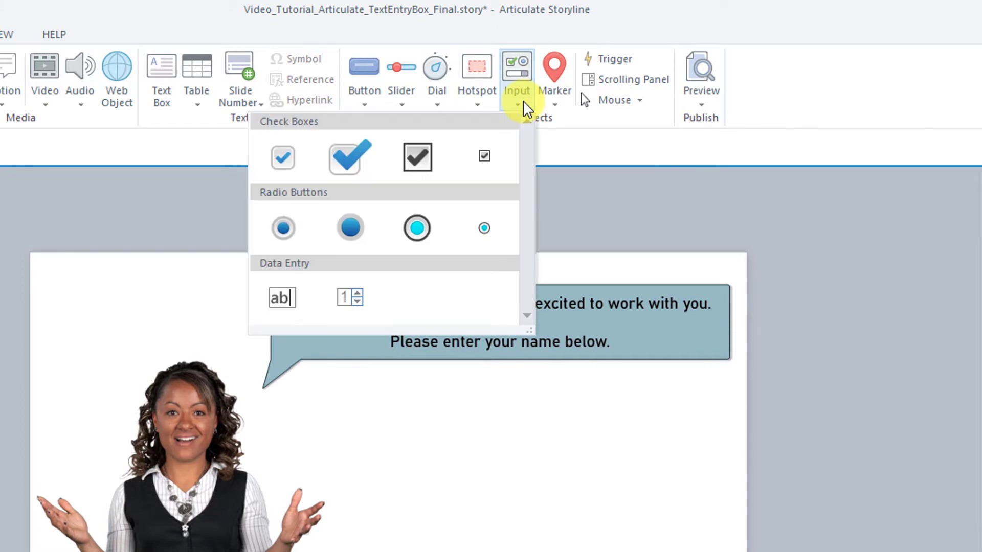
{"action": "left_click", "coordinate": [279, 306]}
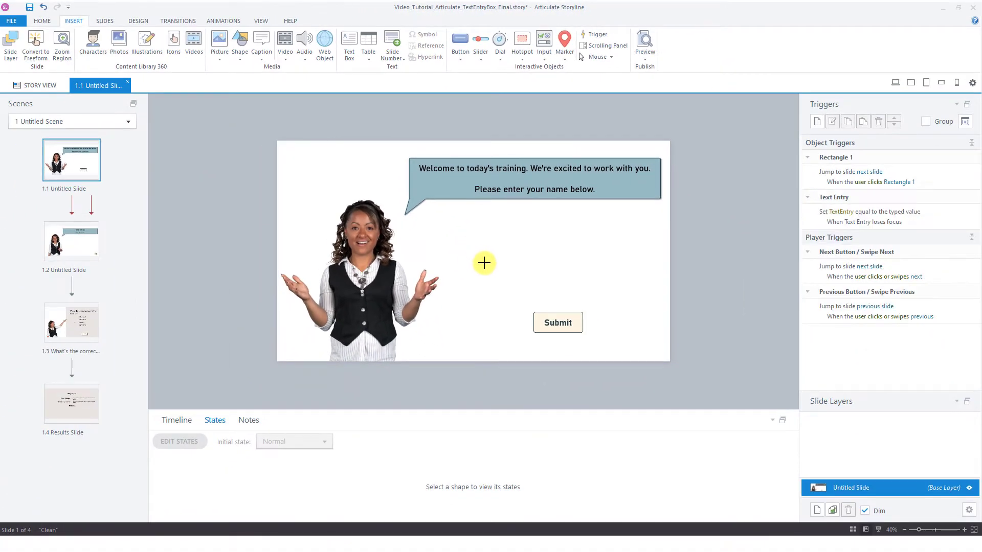
{"action": "left_click_drag", "start_coordinate": [485, 263], "coordinate": [660, 305]}
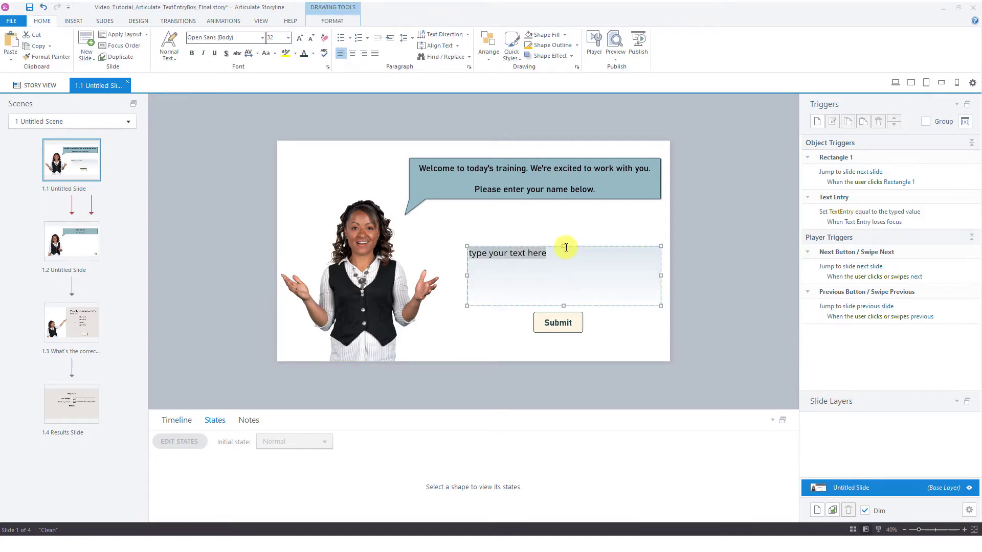
Shorten the entry field from its top and change its prompt to 'type your name here'.
{"action": "left_click_drag", "start_coordinate": [563, 246], "coordinate": [566, 269]}
{"action": "left_click", "coordinate": [567, 279]}
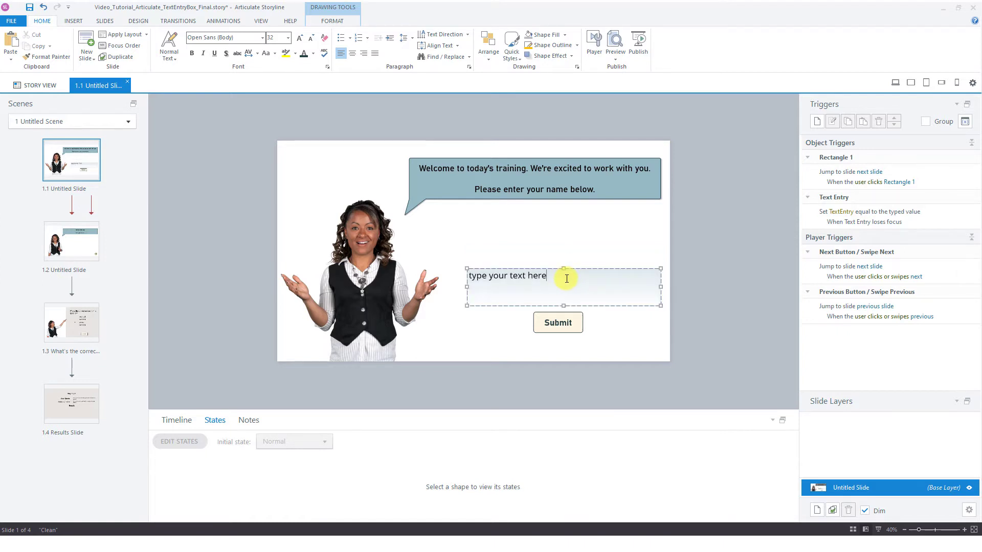
{"action": "double_click", "coordinate": [517, 277]}
{"action": "type", "text": "name"}
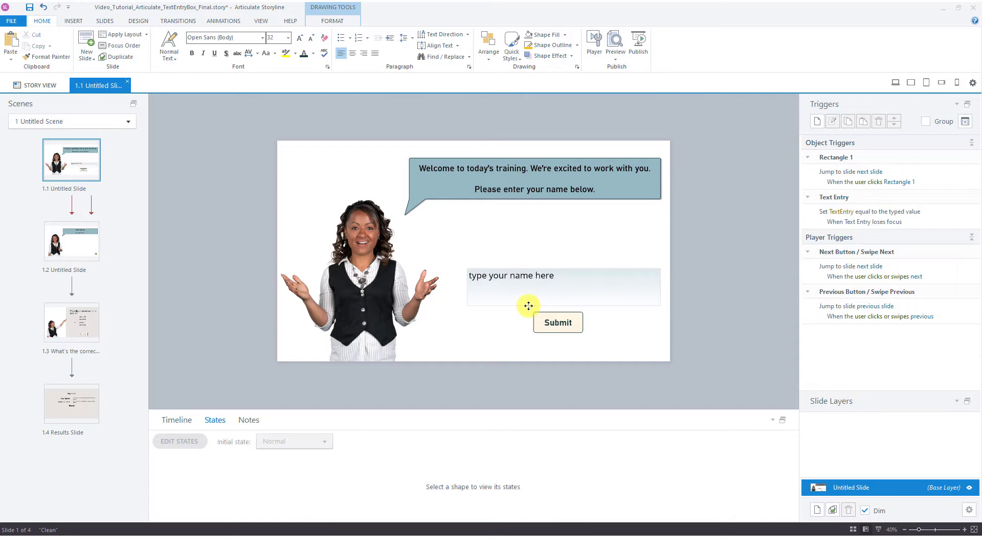
{"action": "key", "text": "Escape"}
Centre the prompt text and set its font to Bahnschrift.
{"action": "left_click", "coordinate": [352, 53]}
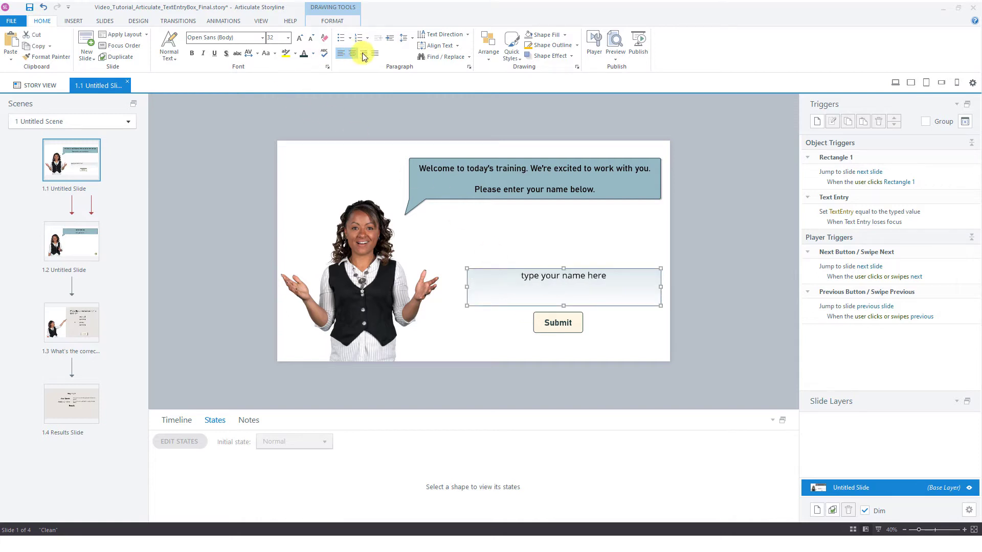
{"action": "left_click", "coordinate": [261, 40]}
{"action": "left_click", "coordinate": [242, 96]}
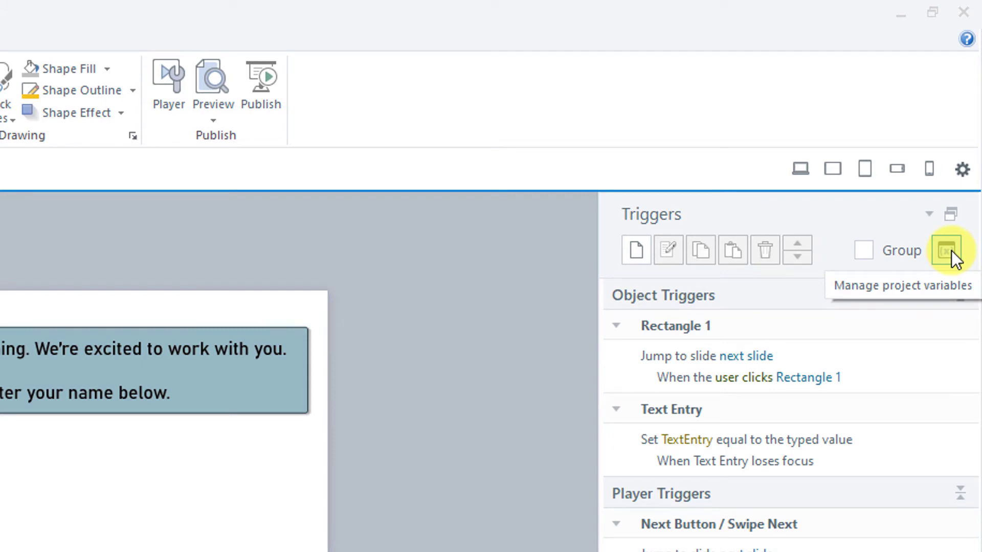
In the project variables list, rename the TextEntry variable to nameEntry.
{"action": "left_click", "coordinate": [947, 251]}
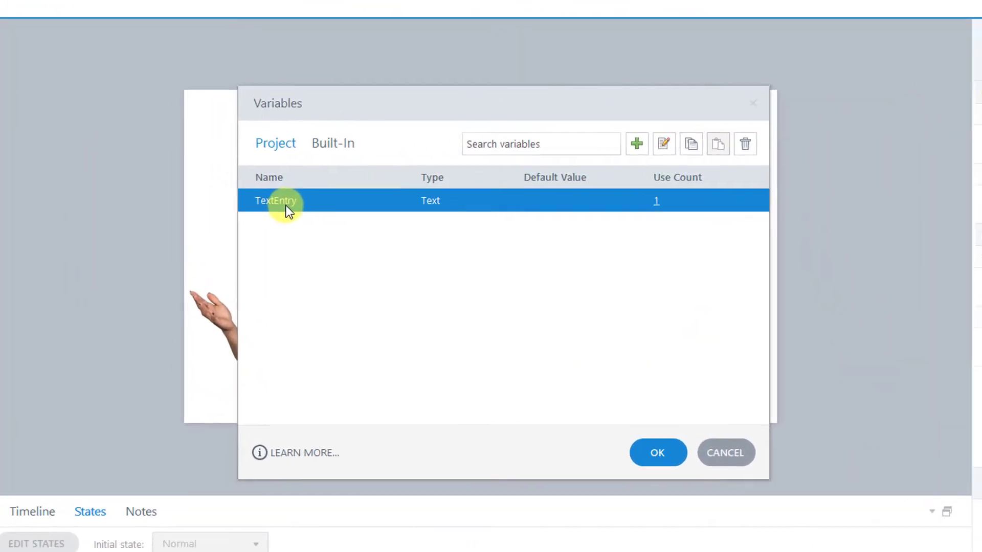
{"action": "left_click", "coordinate": [676, 135]}
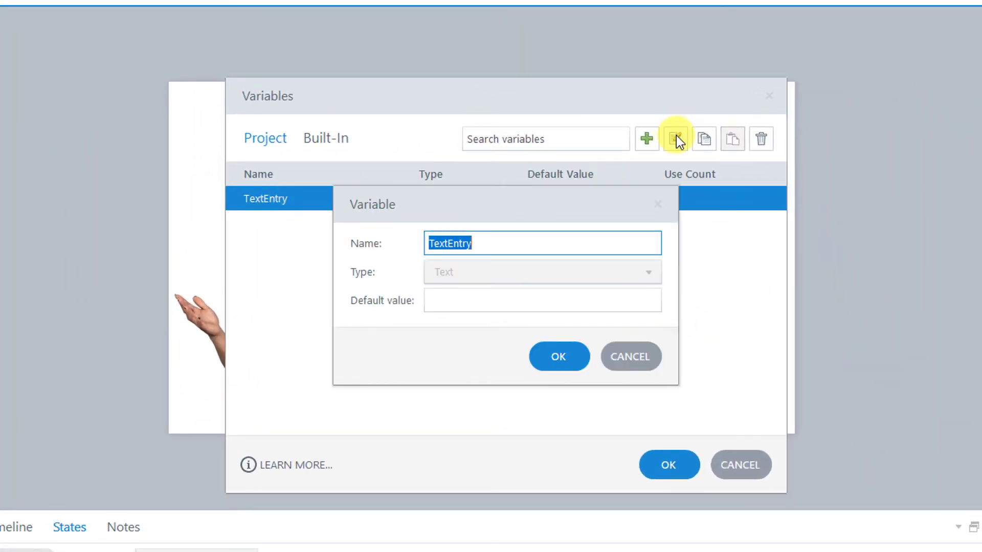
{"action": "left_click", "coordinate": [449, 243]}
{"action": "key", "text": "BackSpace"}
{"action": "key", "text": "BackSpace"}
{"action": "key", "text": "BackSpace"}
{"action": "key", "text": "BackSpace"}
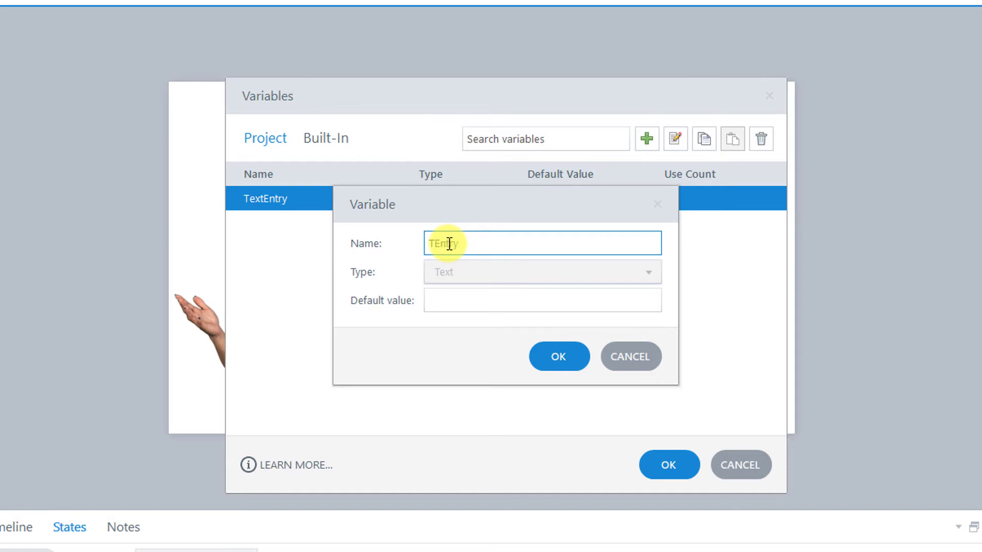
{"action": "type", "text": "name"}
{"action": "left_click", "coordinate": [569, 350]}
Insert a nameEntry reference into slide 1.2's caption so it reads 'Nice to meet you, %nameEntry%.'.
{"action": "left_click", "coordinate": [647, 463]}
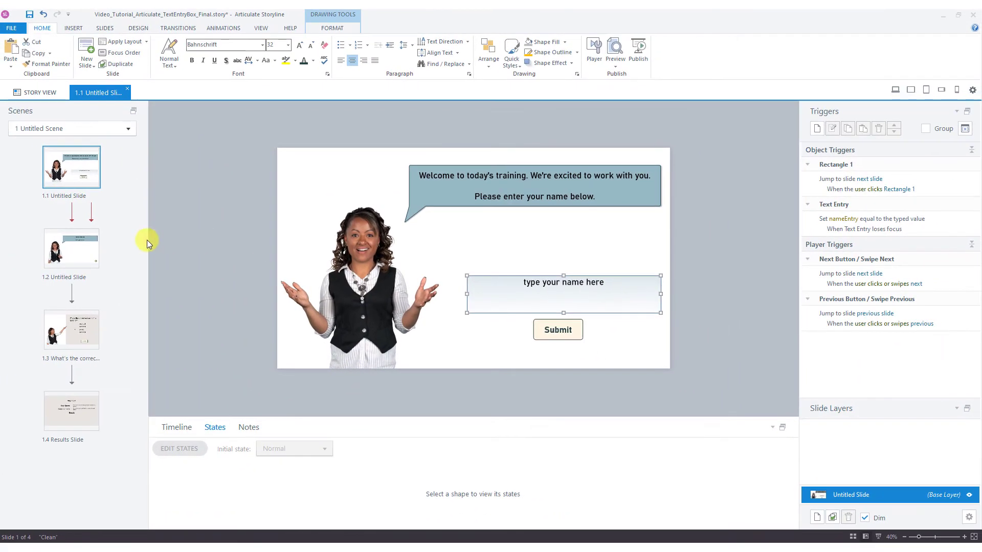
{"action": "left_click", "coordinate": [95, 246]}
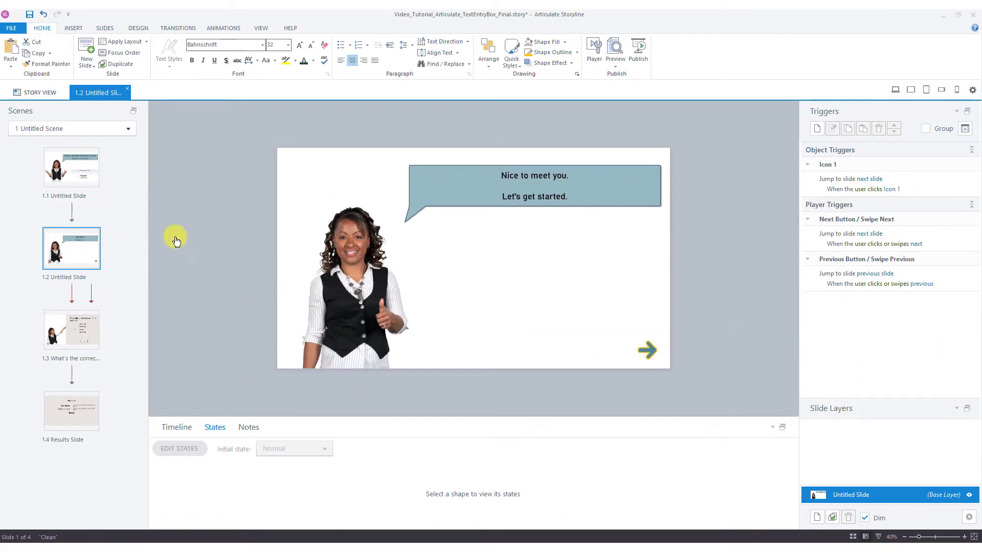
{"action": "left_click", "coordinate": [566, 176]}
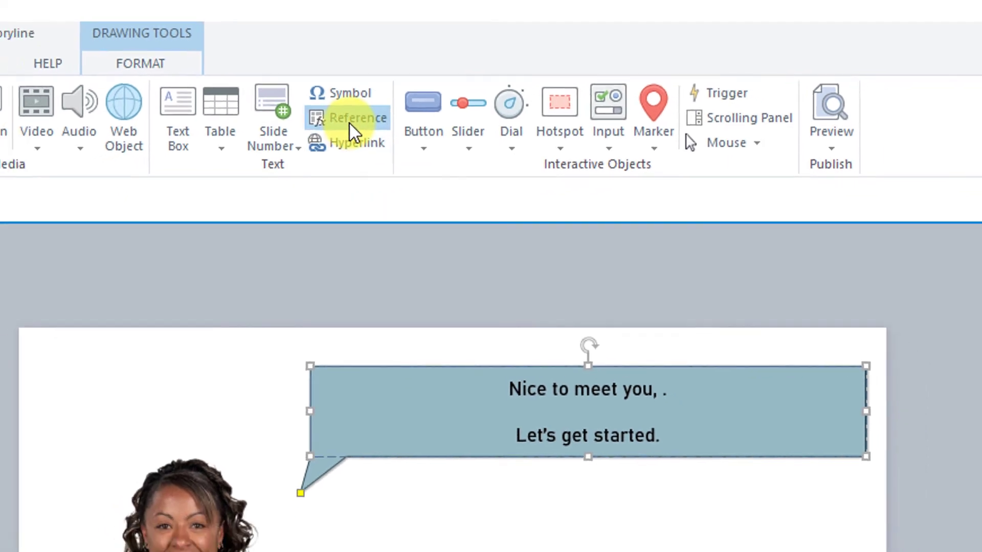
{"action": "left_click", "coordinate": [337, 129]}
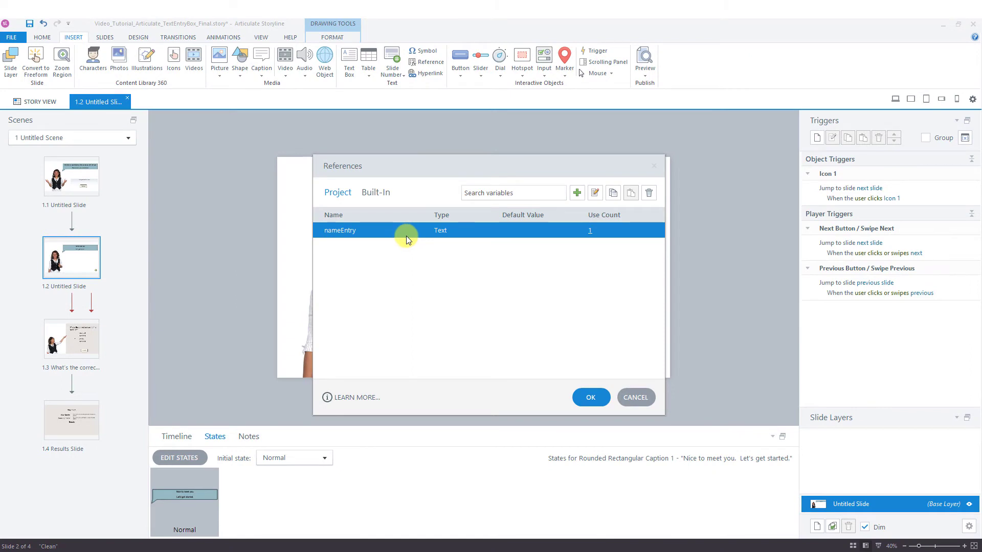
{"action": "left_click", "coordinate": [583, 398]}
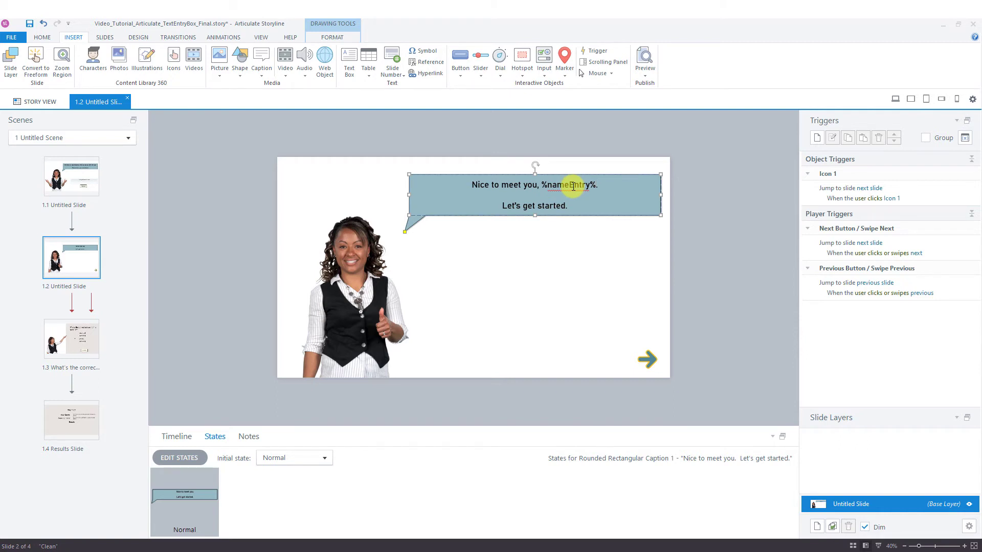
{"action": "left_click", "coordinate": [72, 351]}
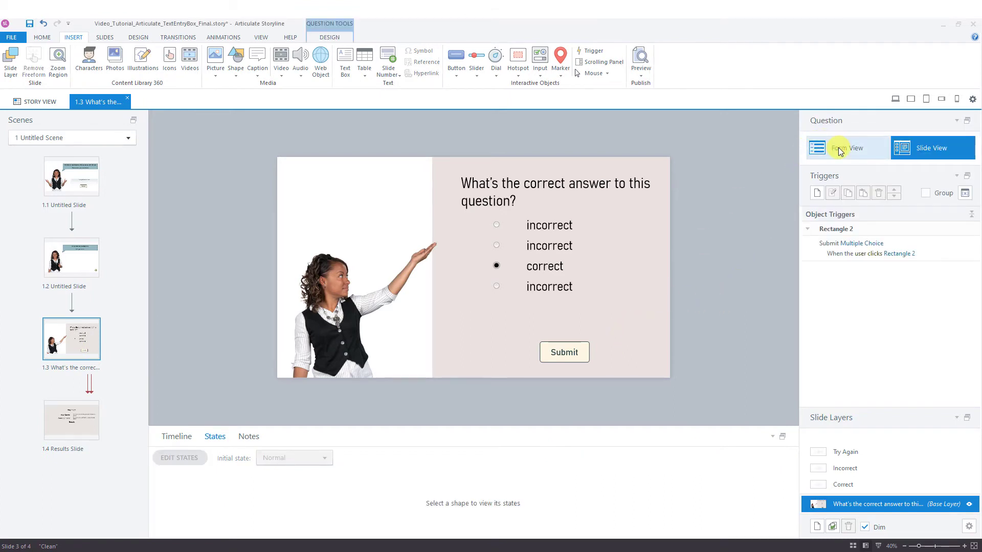
In slide 1.3's Form View, insert a comma after 'That's right' in the Correct feedback.
{"action": "left_click", "coordinate": [839, 147]}
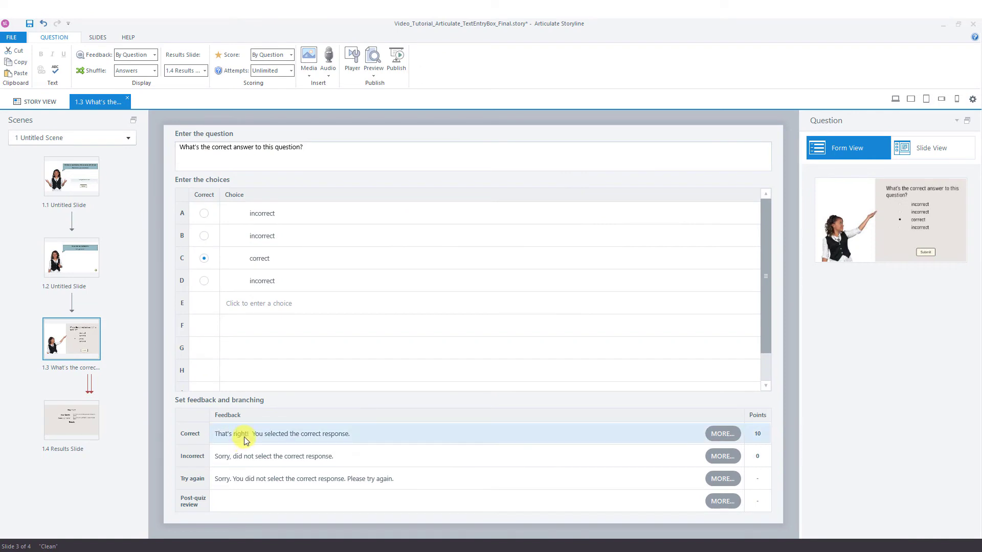
{"action": "left_click", "coordinate": [245, 435]}
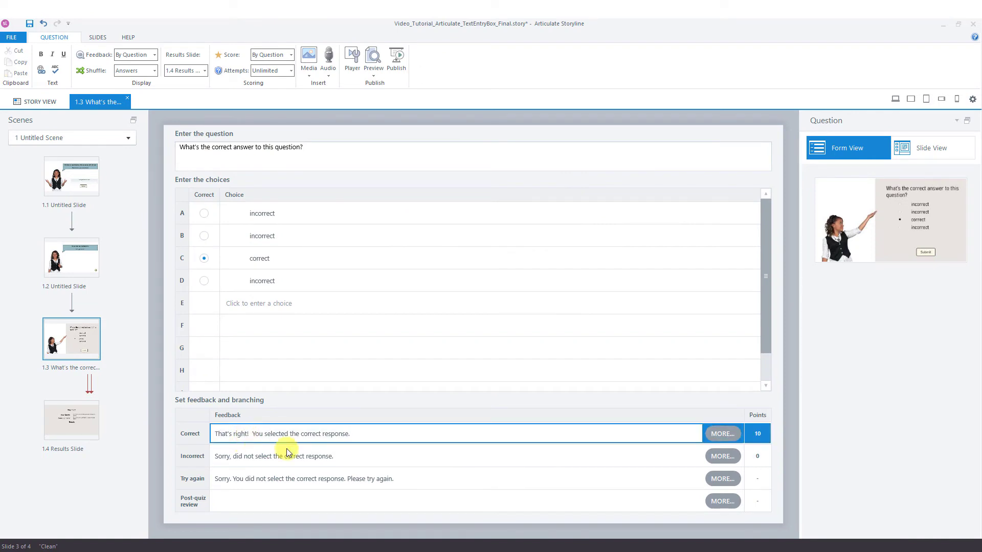
{"action": "type", "text": ","}
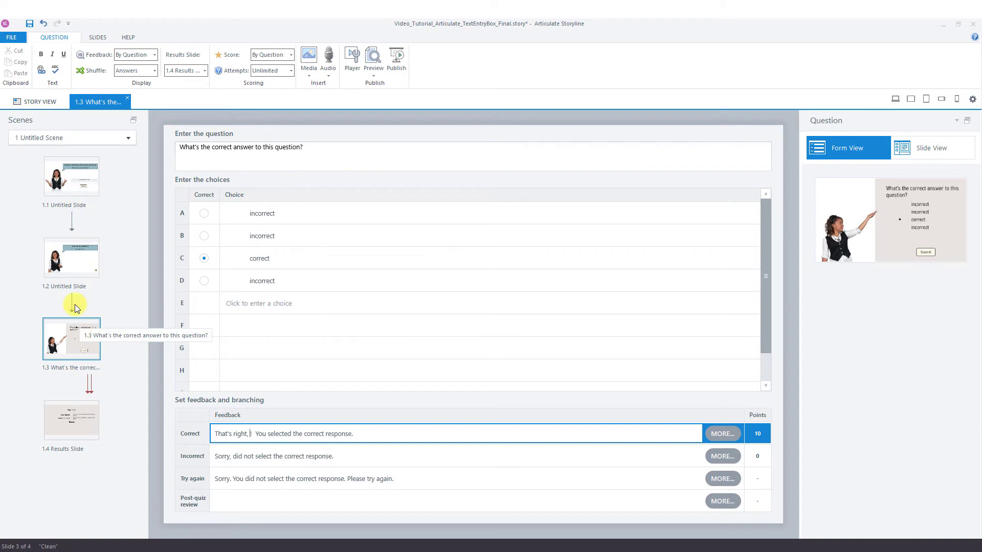
{"action": "left_click", "coordinate": [79, 257]}
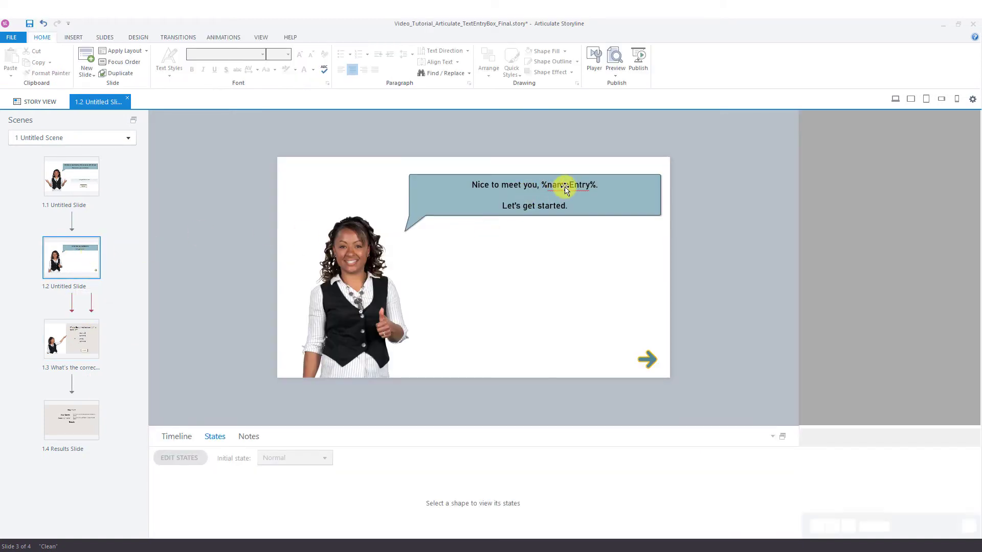
{"action": "left_click", "coordinate": [570, 185]}
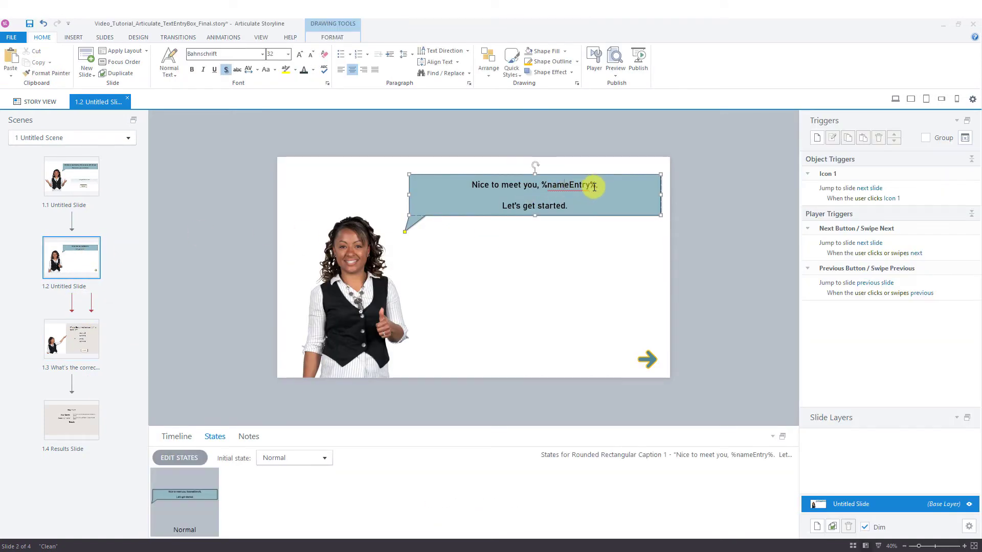
Copy %nameEntry% from the greeting and paste it after 'That's right' in the Correct feedback.
{"action": "double_click", "coordinate": [583, 185]}
{"action": "key", "text": "ctrl+c"}
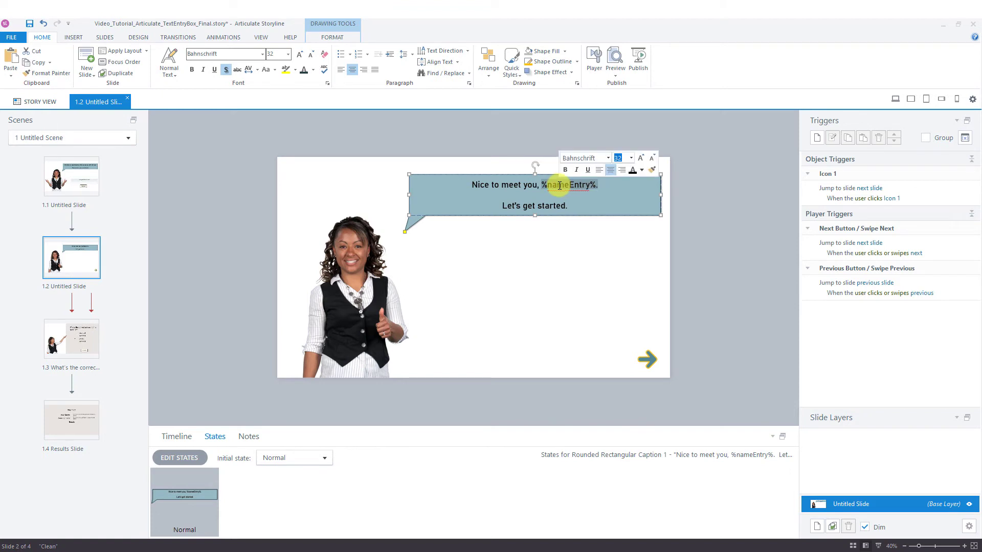
{"action": "left_click", "coordinate": [84, 339]}
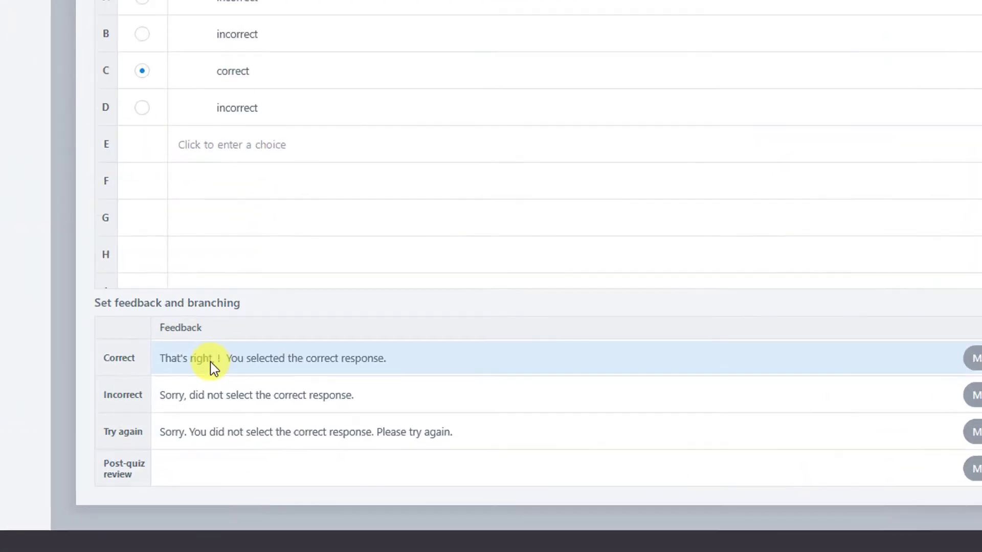
{"action": "left_click", "coordinate": [244, 432]}
{"action": "left_click", "coordinate": [207, 338]}
{"action": "key", "text": "ctrl+v"}
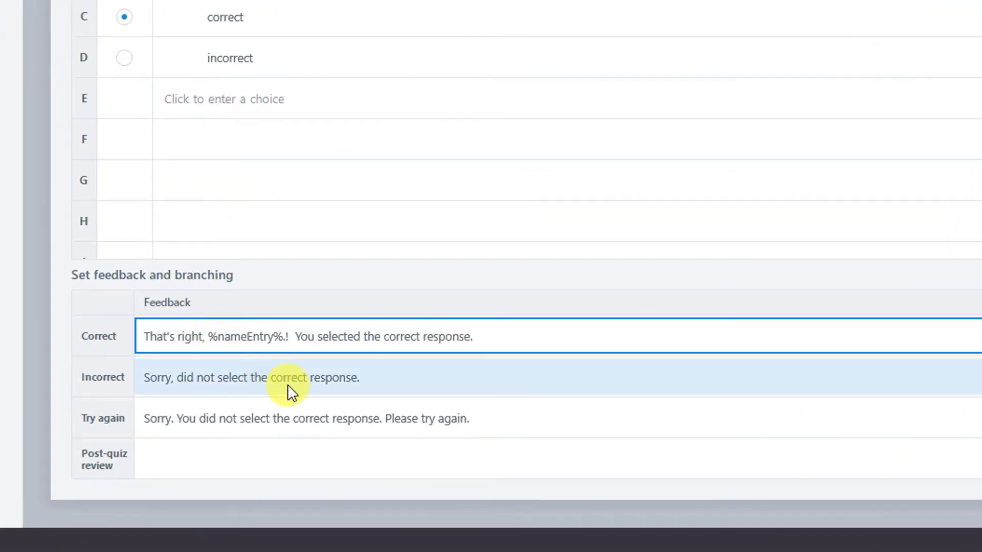
{"action": "key", "text": "Delete"}
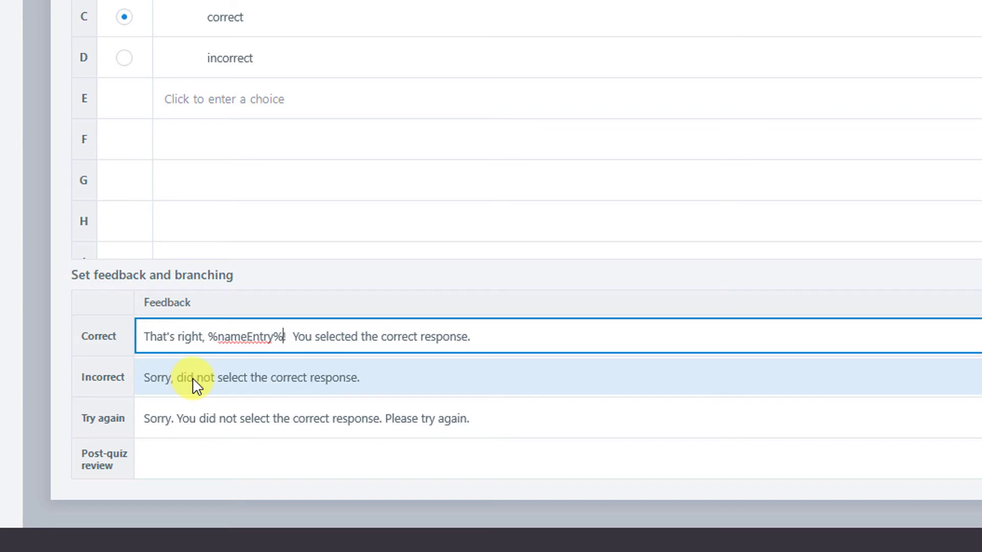
Paste %nameEntry% after 'Sorry' in the Incorrect and Try again feedback messages.
{"action": "left_click", "coordinate": [171, 381]}
{"action": "key", "text": "ctrl+v"}
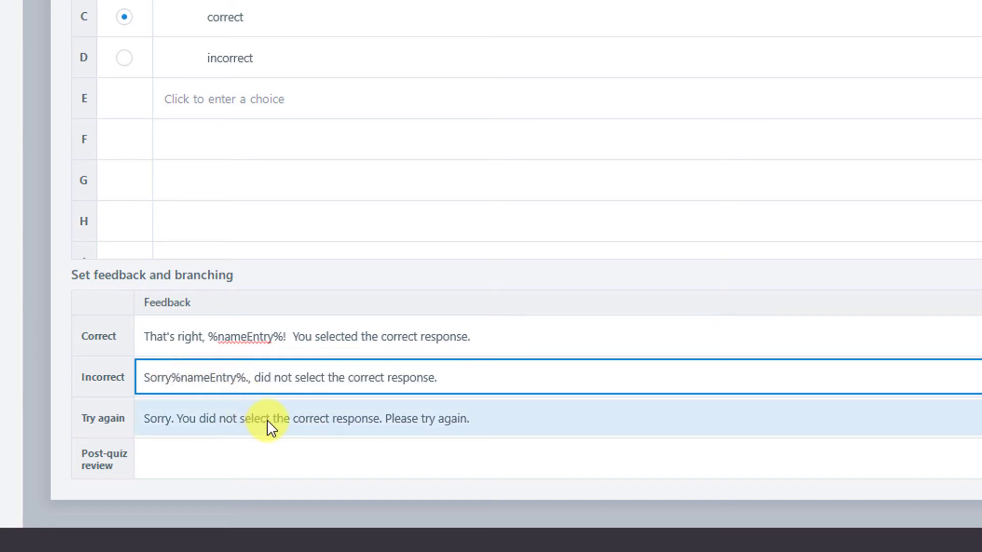
{"action": "type", "text": ","}
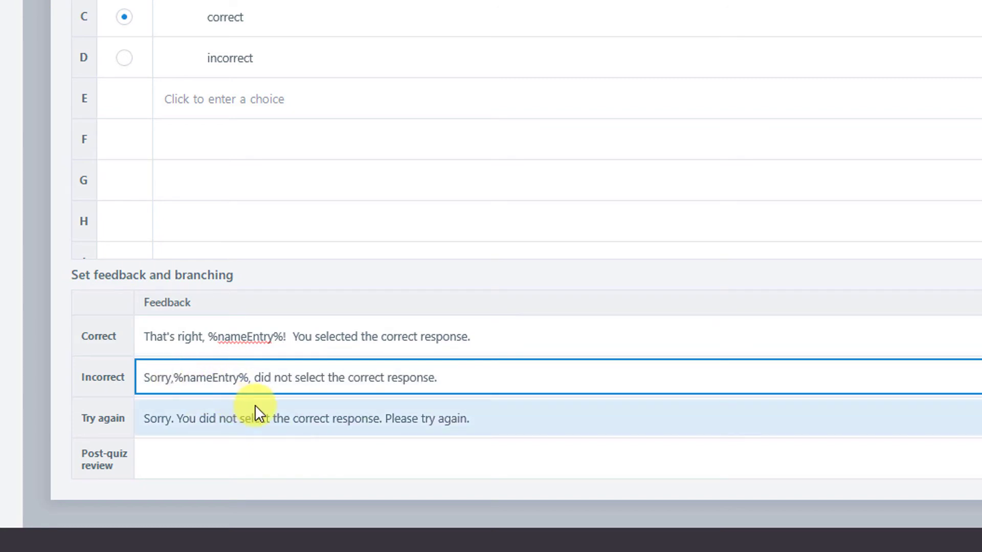
{"action": "left_click", "coordinate": [175, 418]}
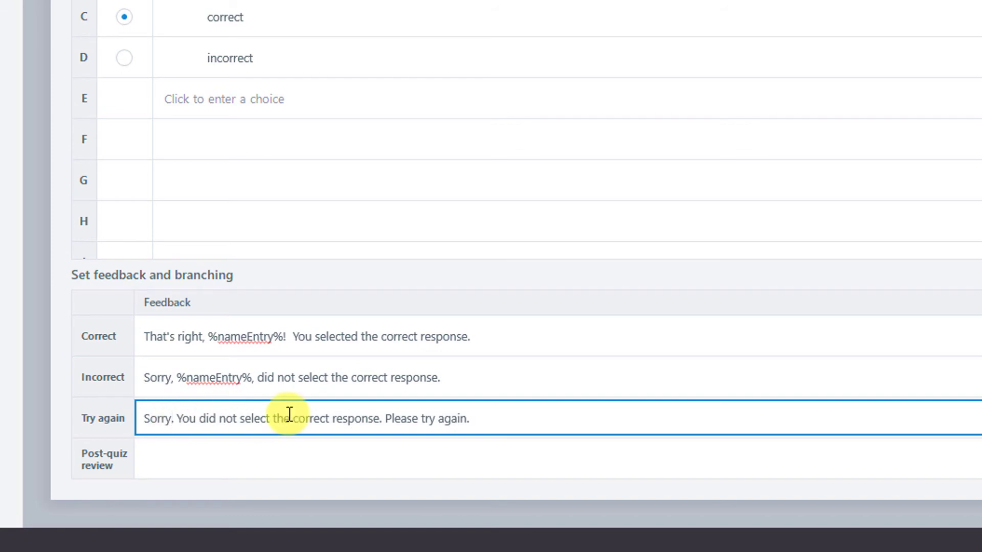
{"action": "key", "text": "ctrl+v"}
{"action": "type", "text": "."}
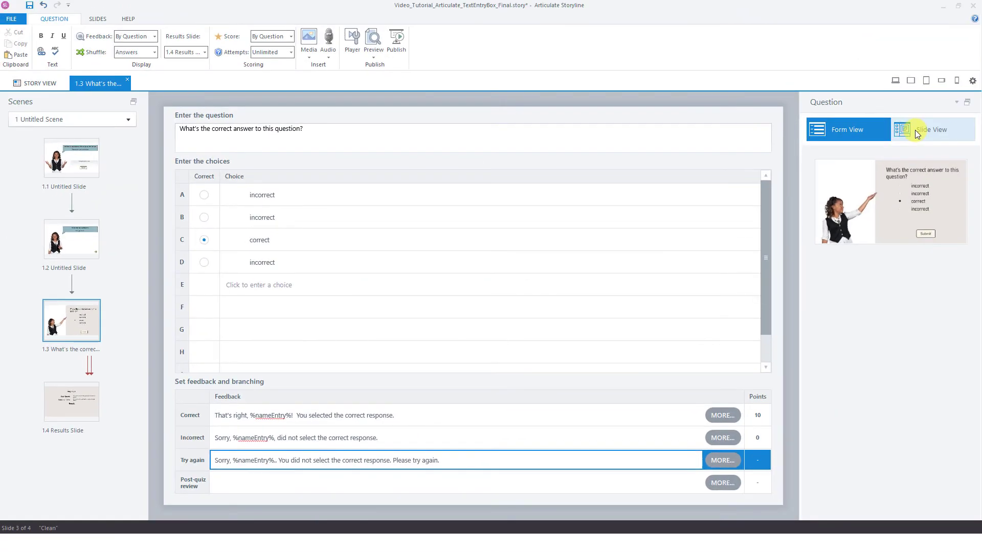
{"action": "left_click", "coordinate": [915, 130]}
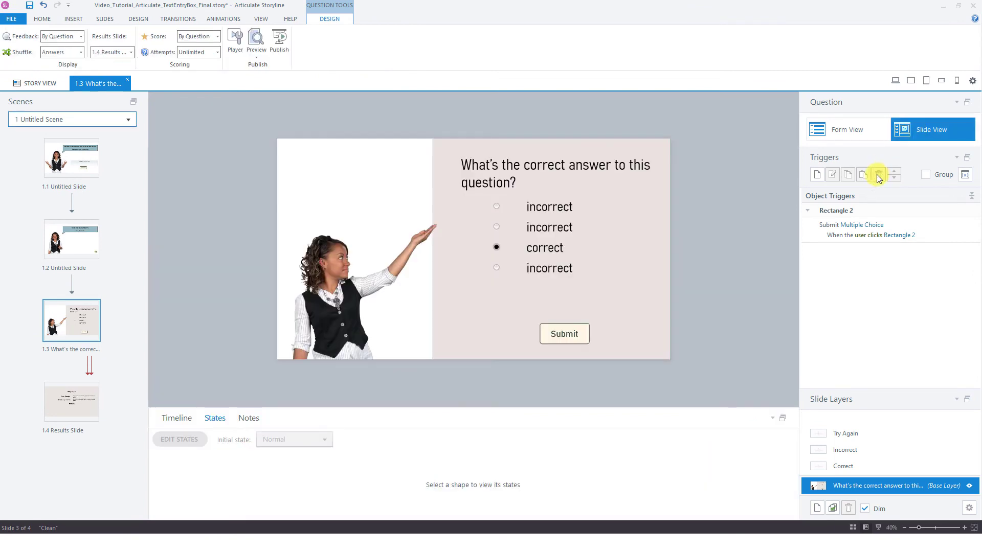
Add a comma and %nameEntry% to slide 1.4's 'Way to go!' title, then preview the whole course.
{"action": "left_click", "coordinate": [81, 417]}
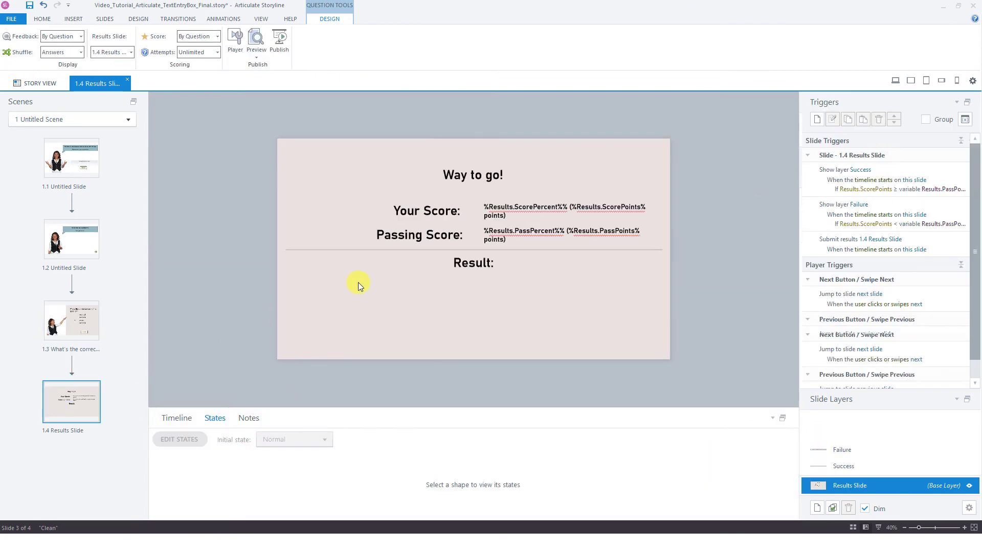
{"action": "left_click", "coordinate": [497, 178]}
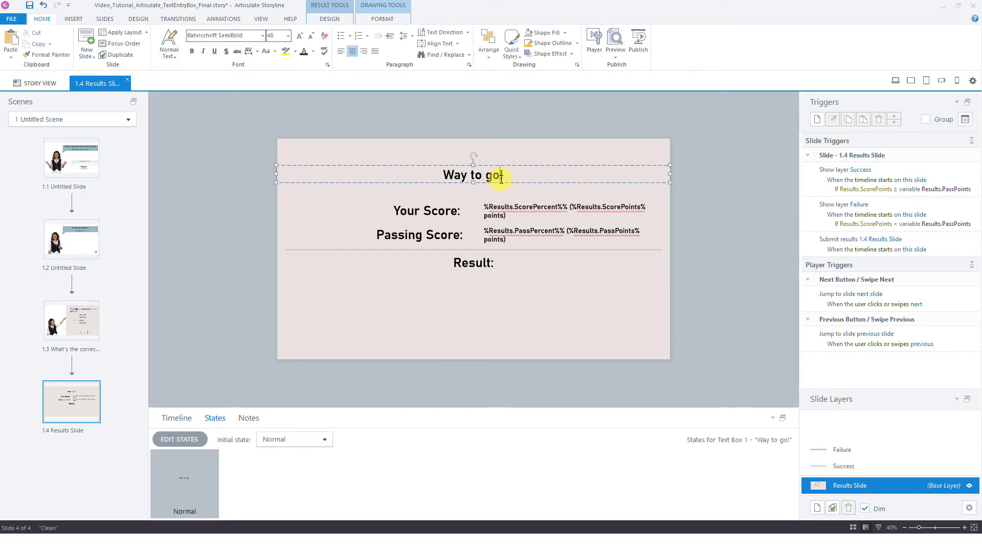
{"action": "type", "text": ","}
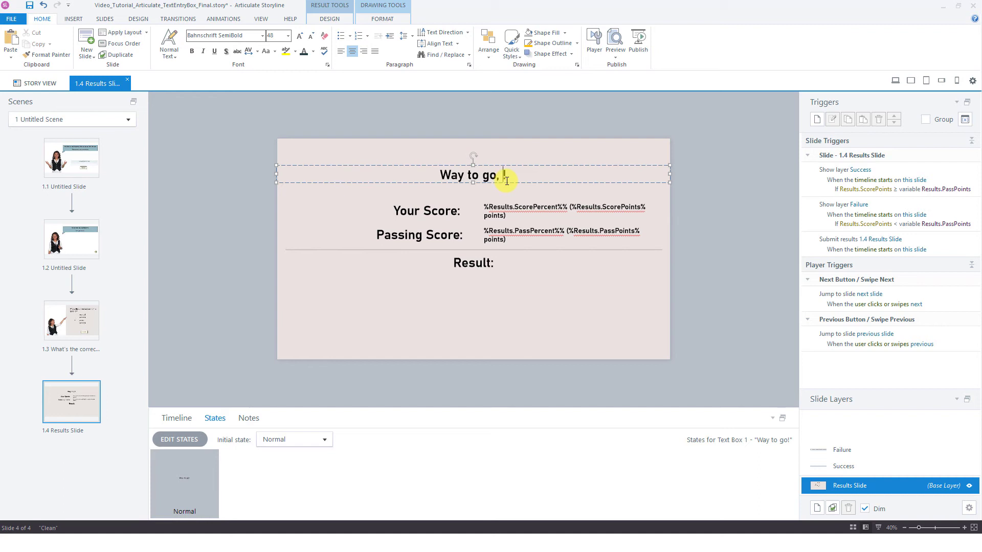
{"action": "type", "text": "%nameEntry%."}
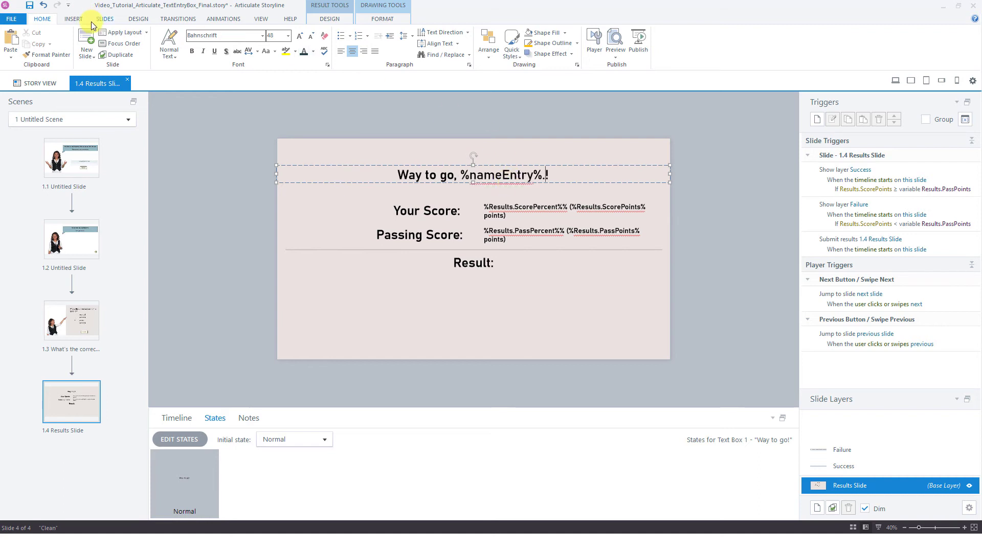
{"action": "left_click", "coordinate": [73, 19]}
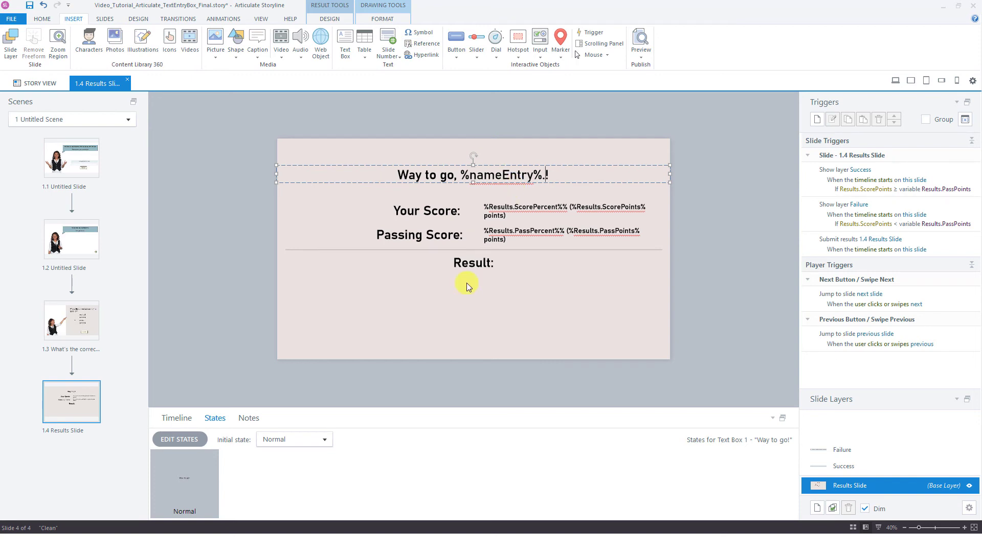
{"action": "left_click", "coordinate": [514, 382]}
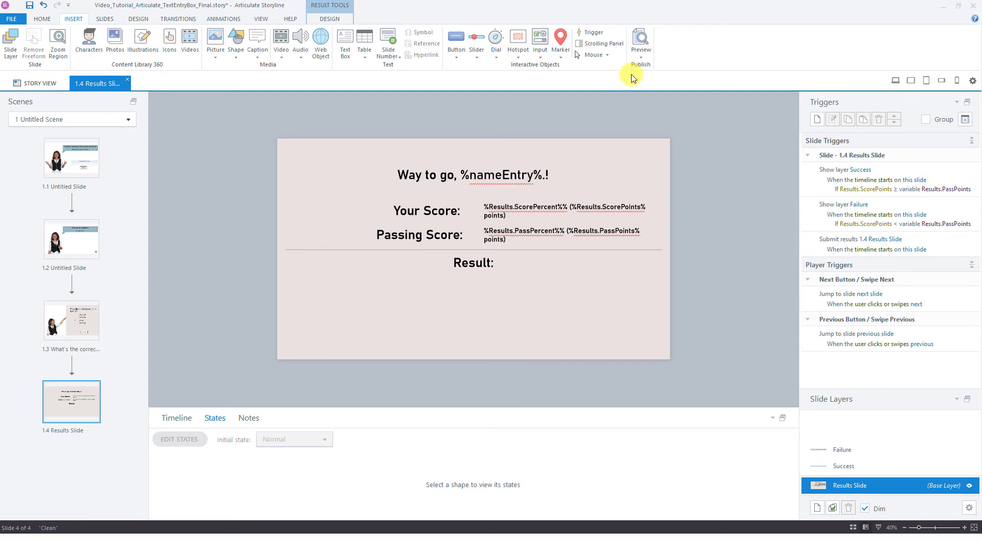
{"action": "left_click", "coordinate": [641, 55]}
{"action": "left_click", "coordinate": [637, 101]}
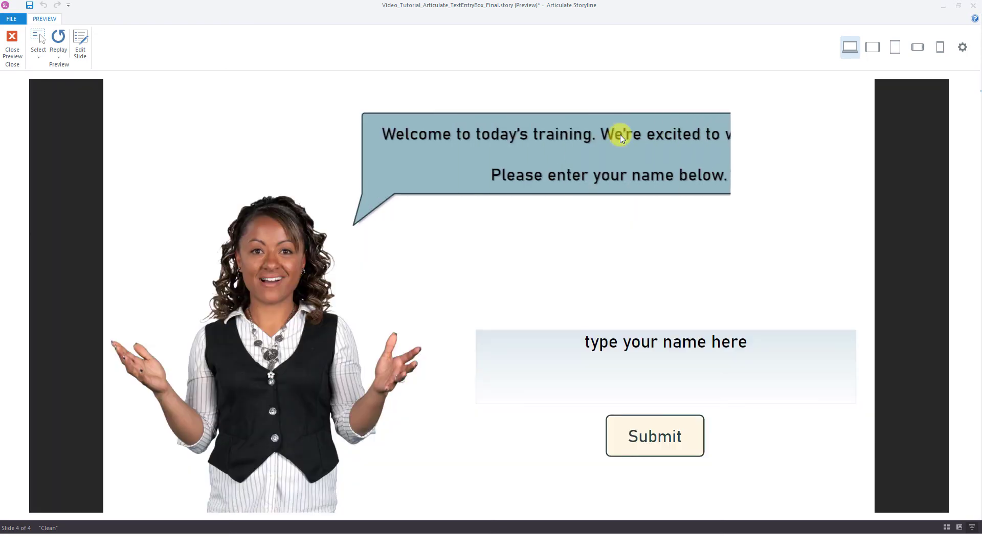
Type a sample learner name into the entry box, submit it, and move to the quiz.
{"action": "left_click", "coordinate": [651, 342]}
{"action": "type", "text": "Tom Wif"}
{"action": "key", "text": "BackSpace"}
{"action": "type", "text": "g"}
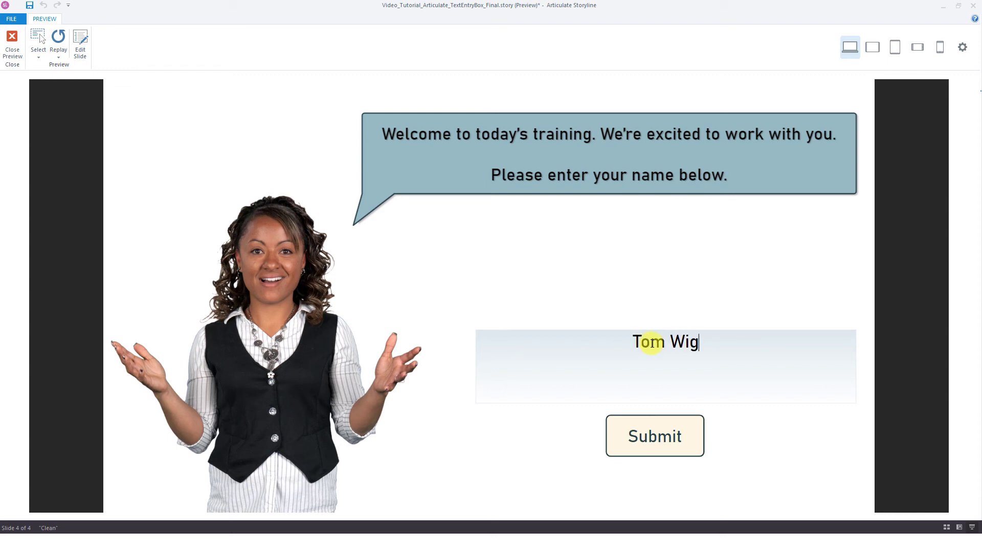
{"action": "type", "text": "gins"}
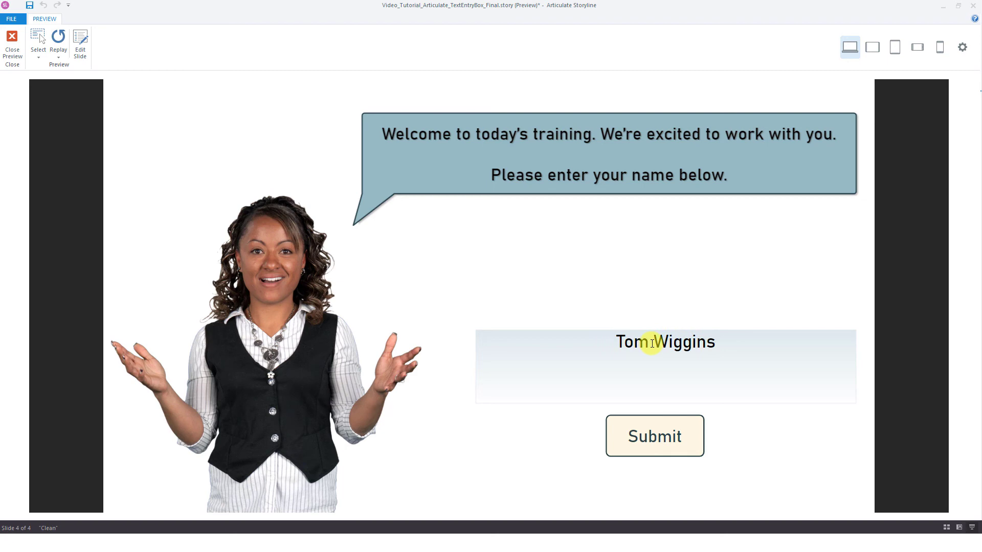
{"action": "left_click", "coordinate": [658, 449]}
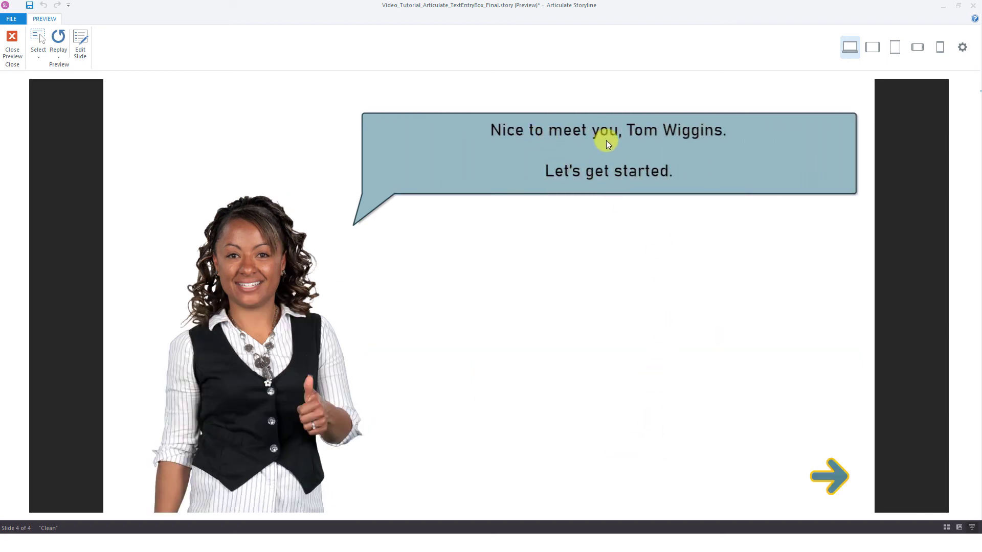
{"action": "left_click", "coordinate": [829, 476]}
Answer wrong, retry with the correct answer, and continue toward the results slide.
{"action": "left_click", "coordinate": [532, 212]}
{"action": "left_click", "coordinate": [667, 464]}
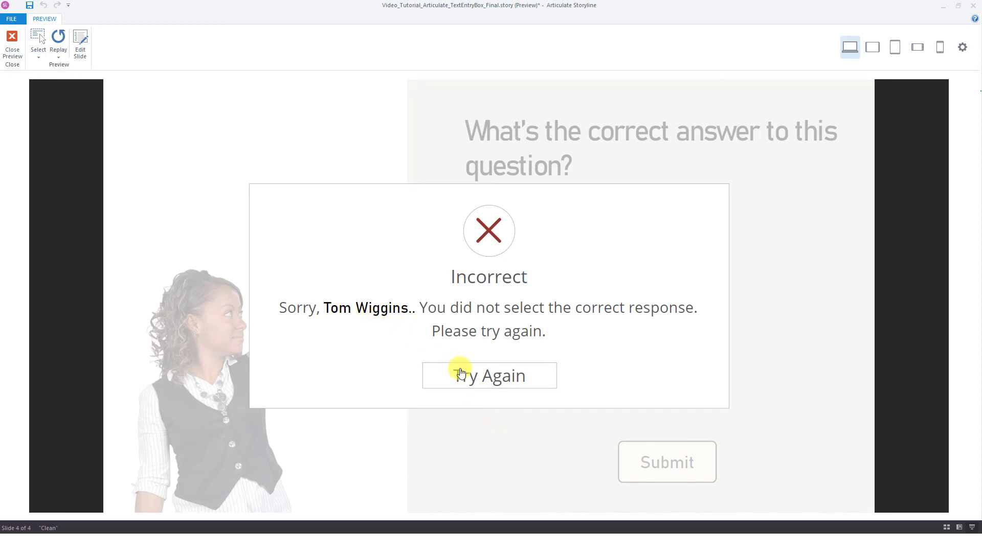
{"action": "left_click", "coordinate": [514, 389]}
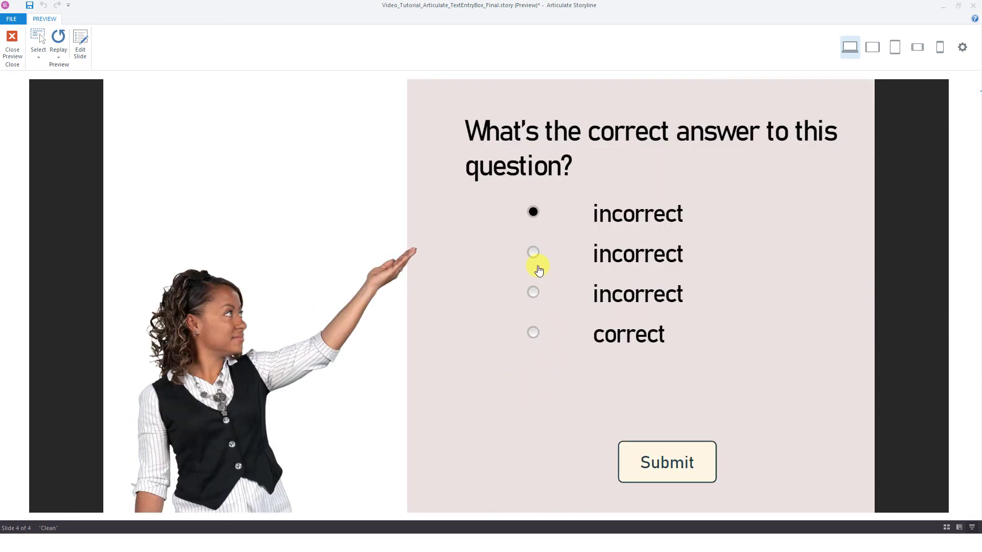
{"action": "left_click", "coordinate": [532, 335]}
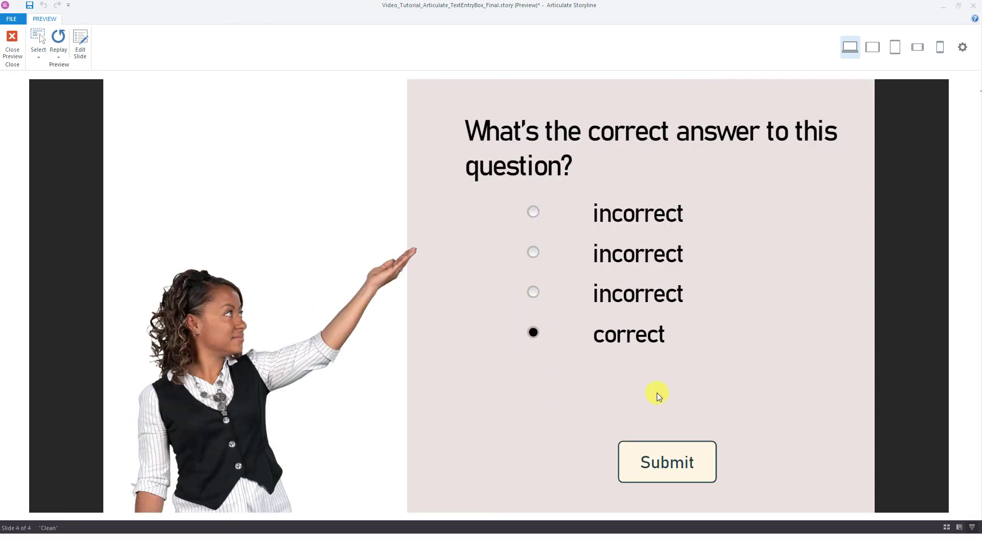
{"action": "left_click", "coordinate": [686, 464]}
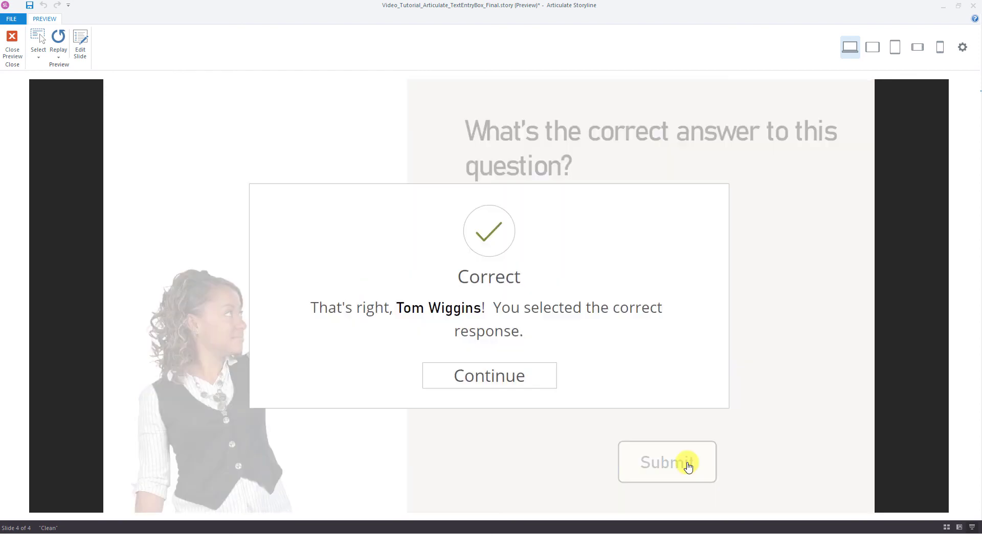
{"action": "left_click", "coordinate": [490, 381]}
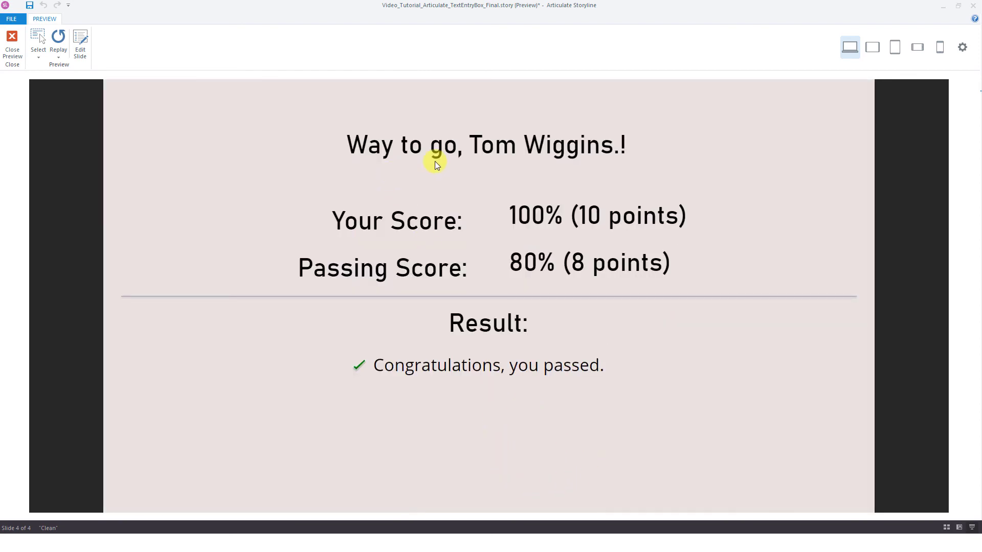